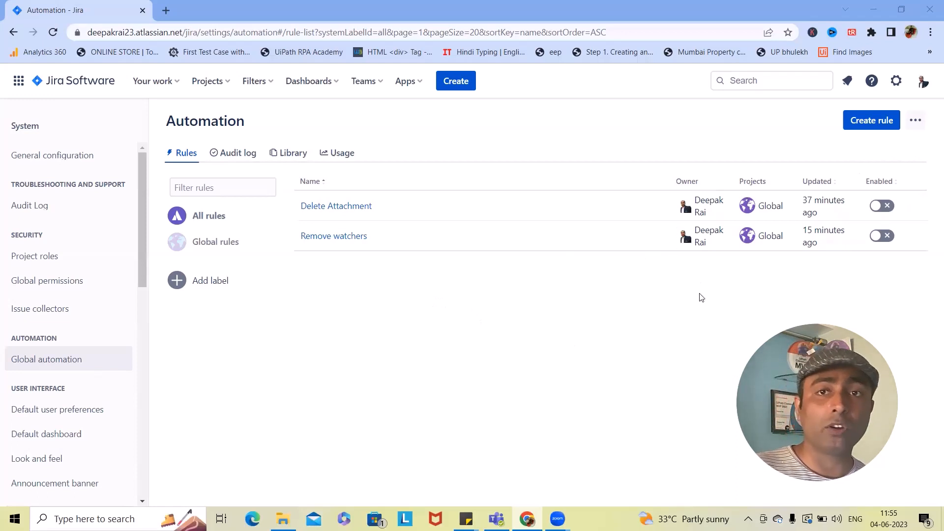
Create a global automation rule that uses the Issue transitioned trigger.
left_click(871, 120)
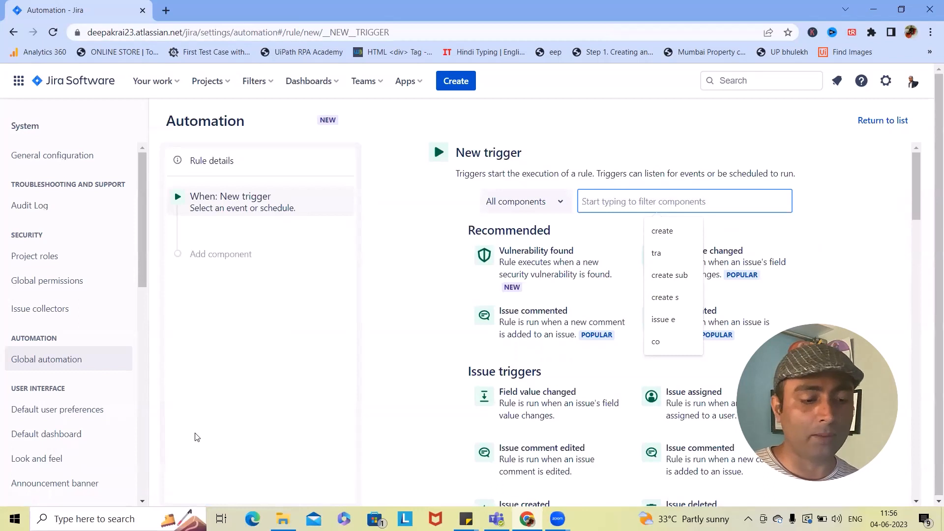
left_click(628, 207)
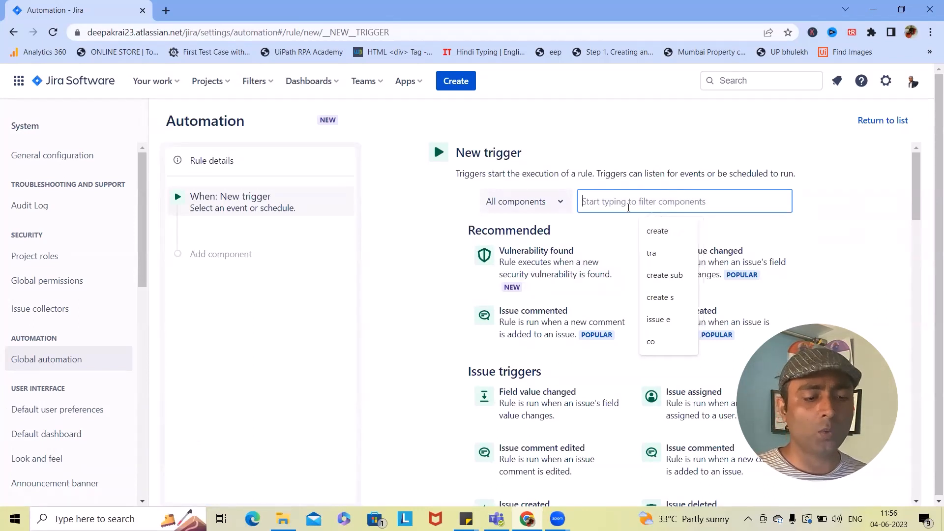
type("issue tra")
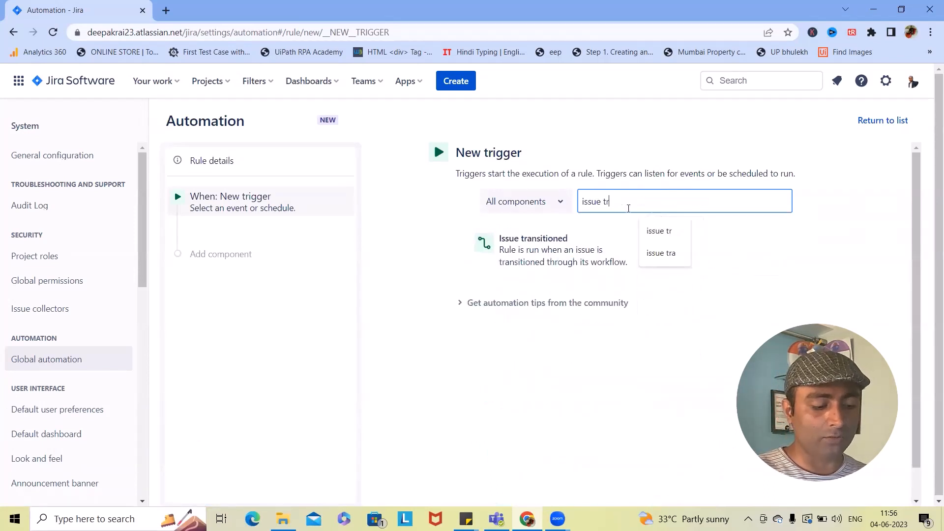
left_click(578, 263)
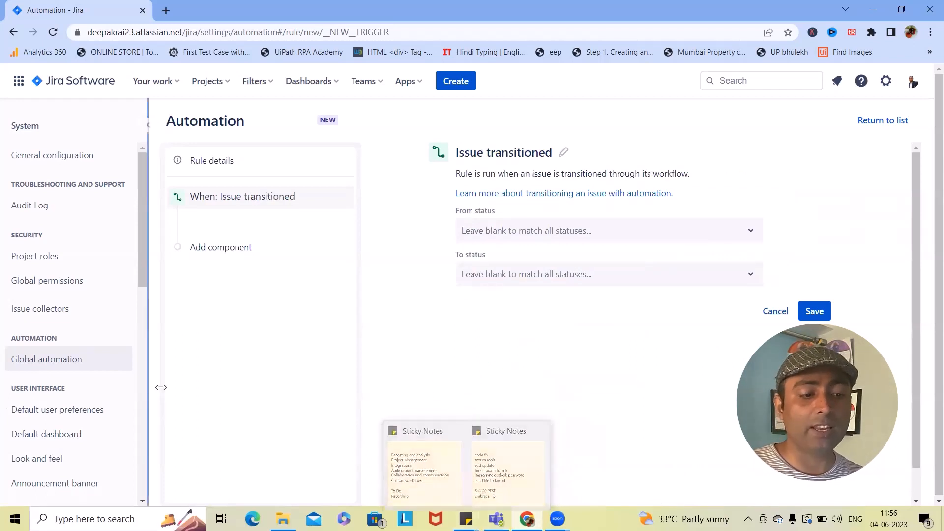
Set the trigger to fire when an issue moves from To Do to Done, and save it.
left_click(673, 226)
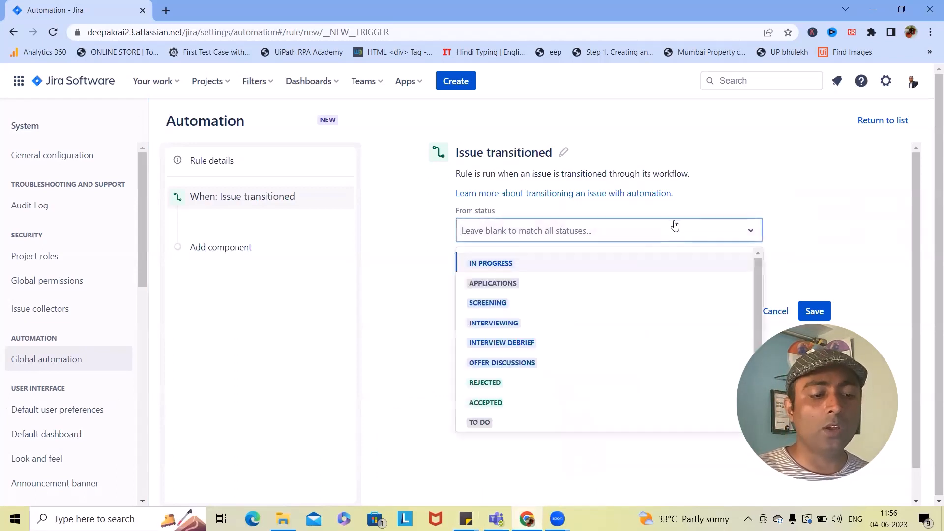
scroll(495, 400, "down", 1)
left_click(494, 398)
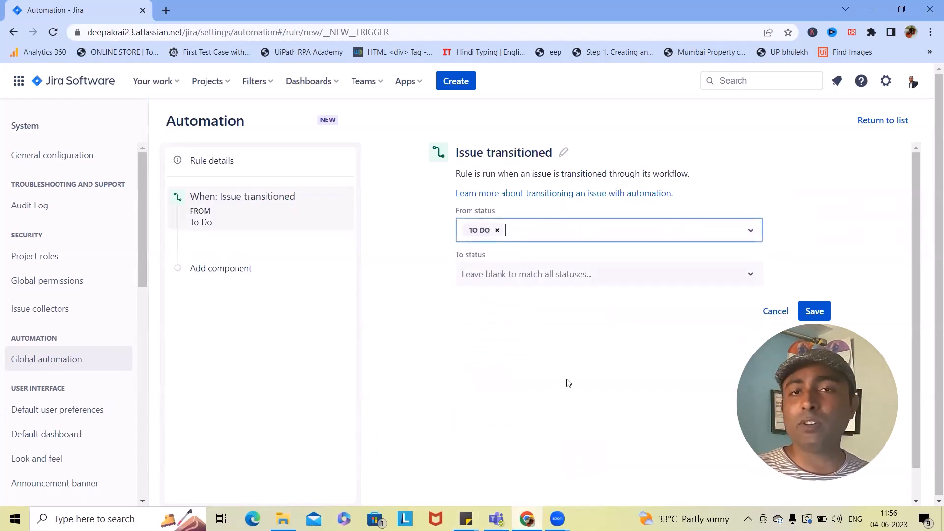
left_click(623, 278)
scroll(498, 472, "down", 1)
left_click(498, 469)
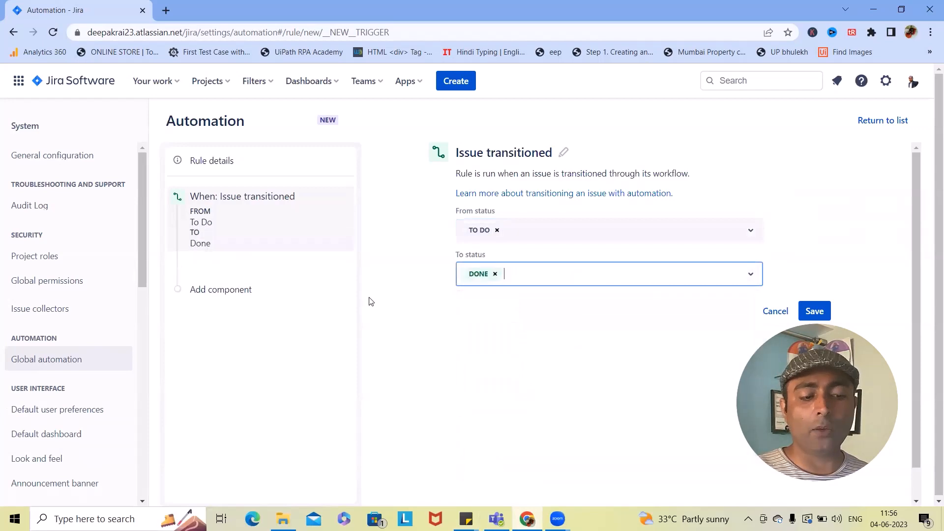
left_click(816, 311)
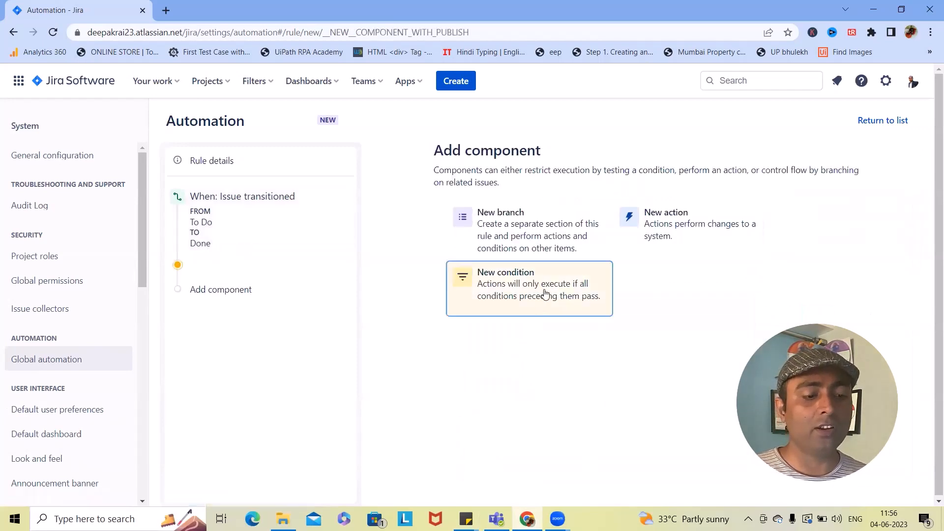
Add an If block with an Issue attachments condition set to Exist, and save it.
left_click(543, 295)
left_click(491, 393)
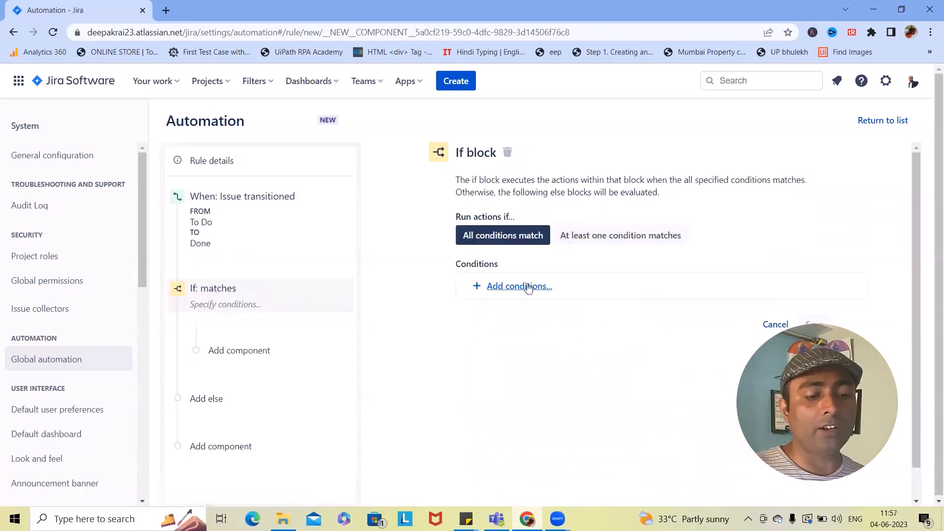
left_click(524, 286)
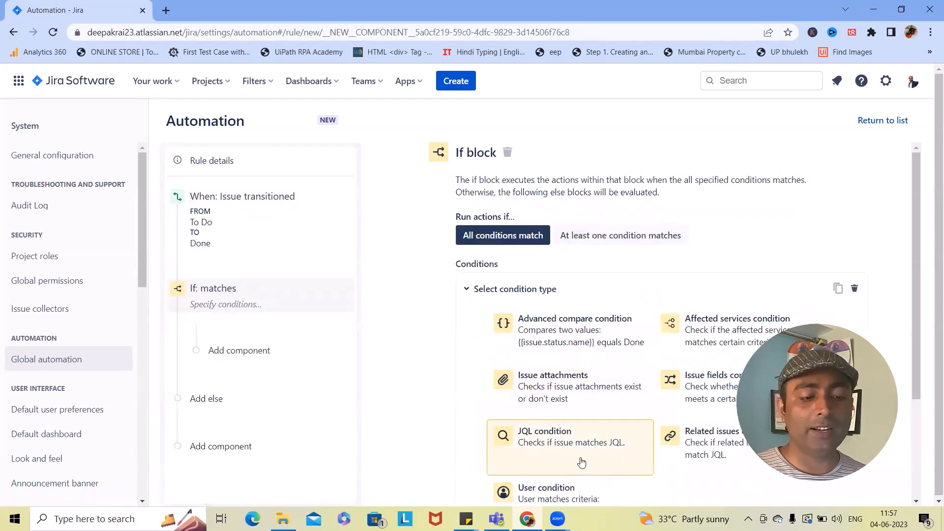
left_click(514, 371)
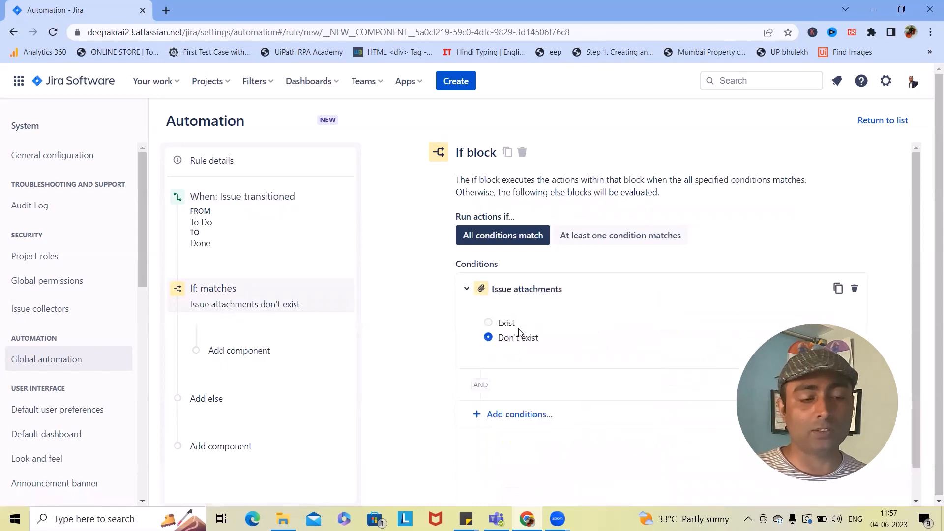
left_click(489, 324)
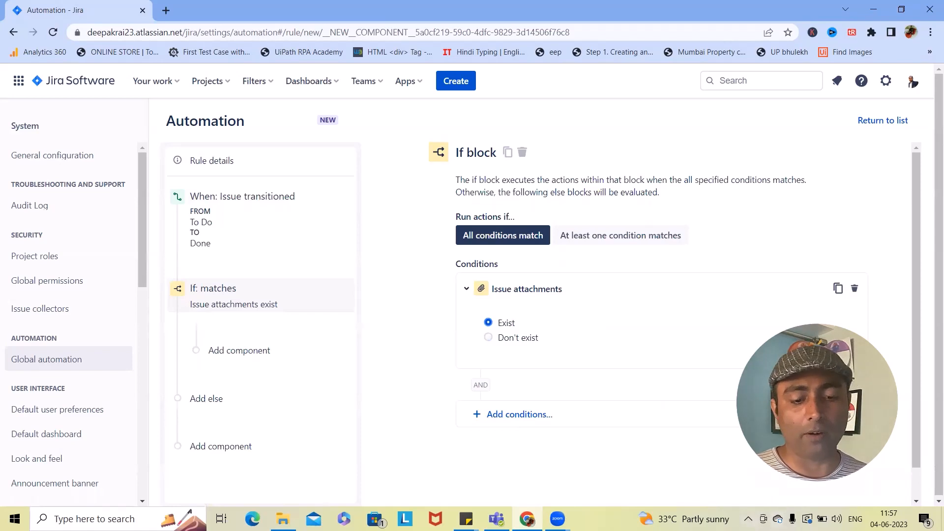
left_click(851, 449)
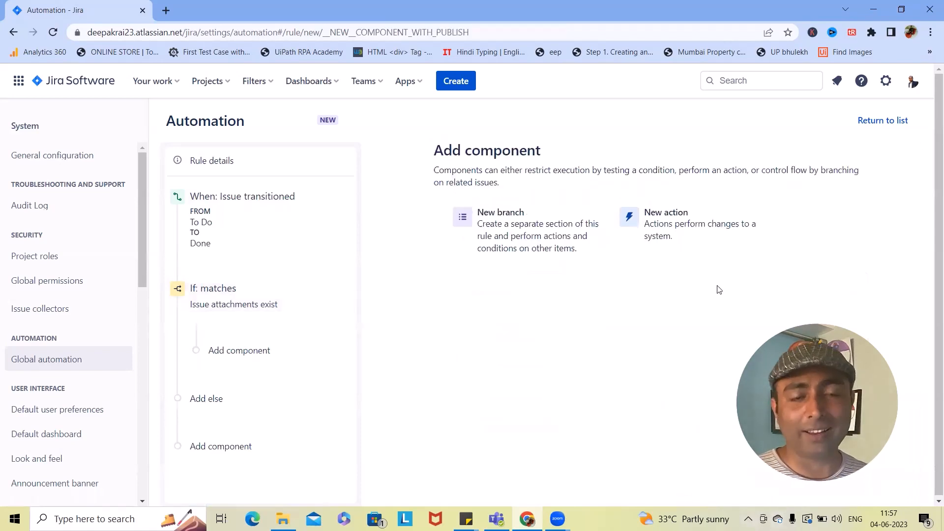
Add a Delete attachments action inside the If block.
left_click(640, 234)
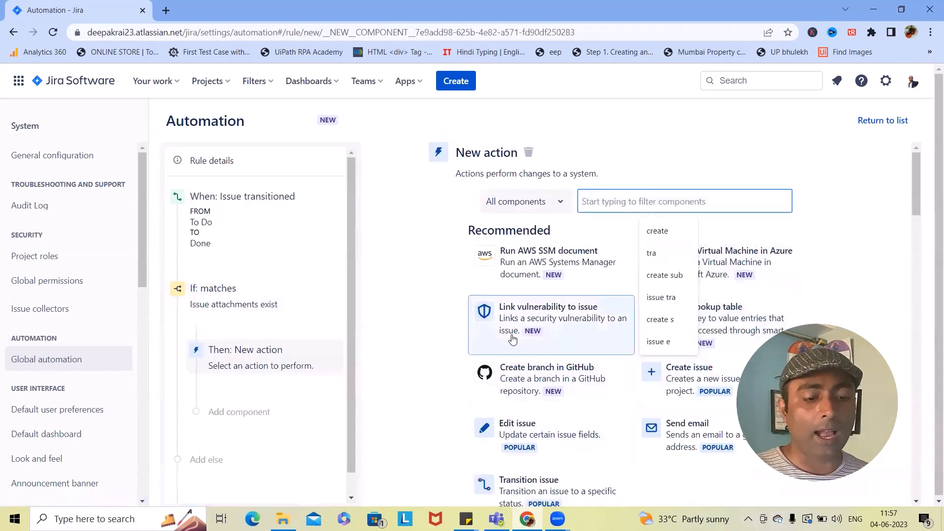
left_click(796, 158)
left_click(654, 200)
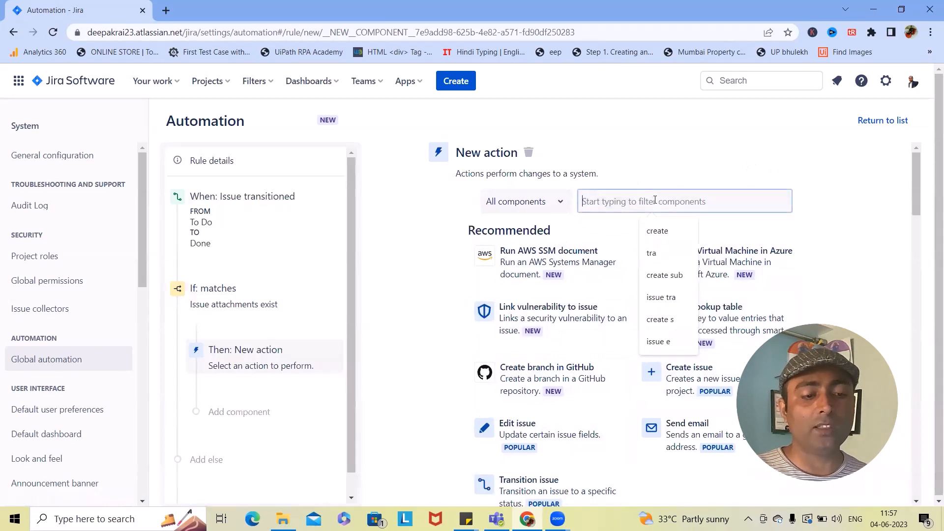
type("delet")
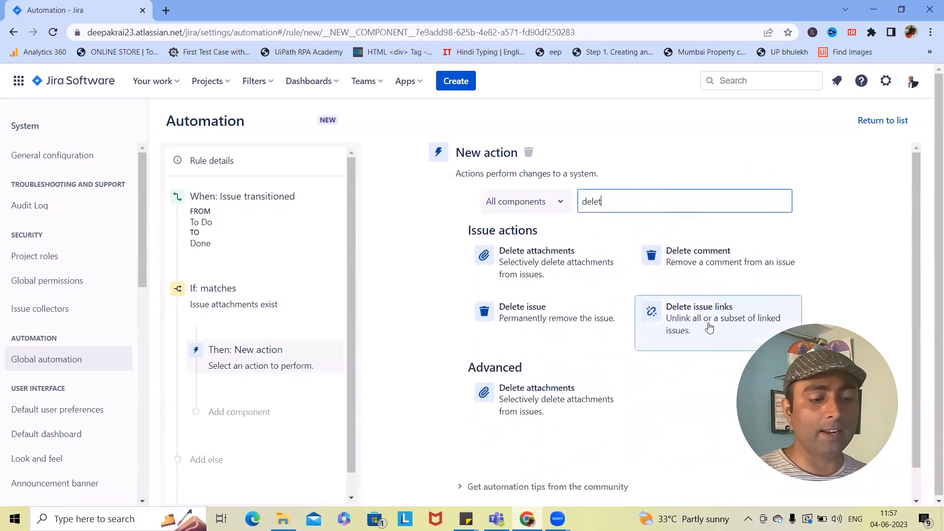
left_click(584, 407)
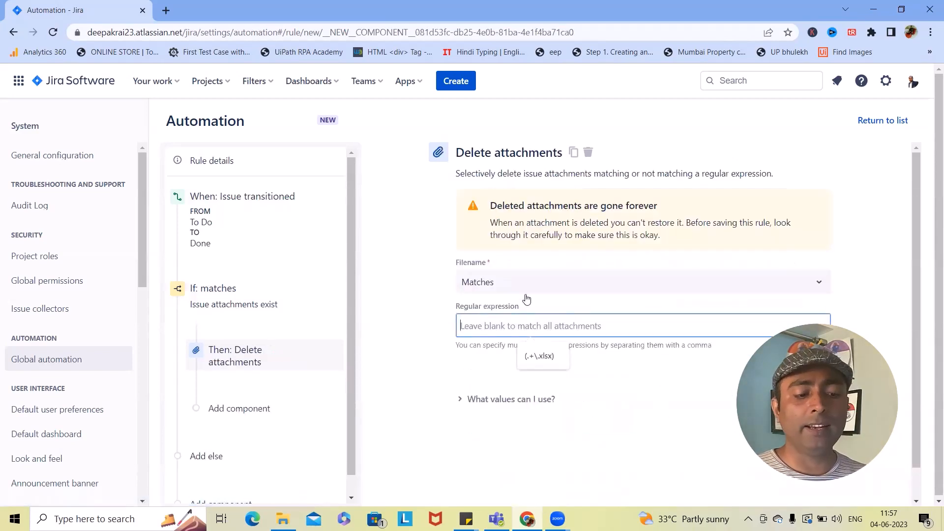
Keep the action's filename rule at Matches and begin the regular expression with "(.".
left_click(527, 288)
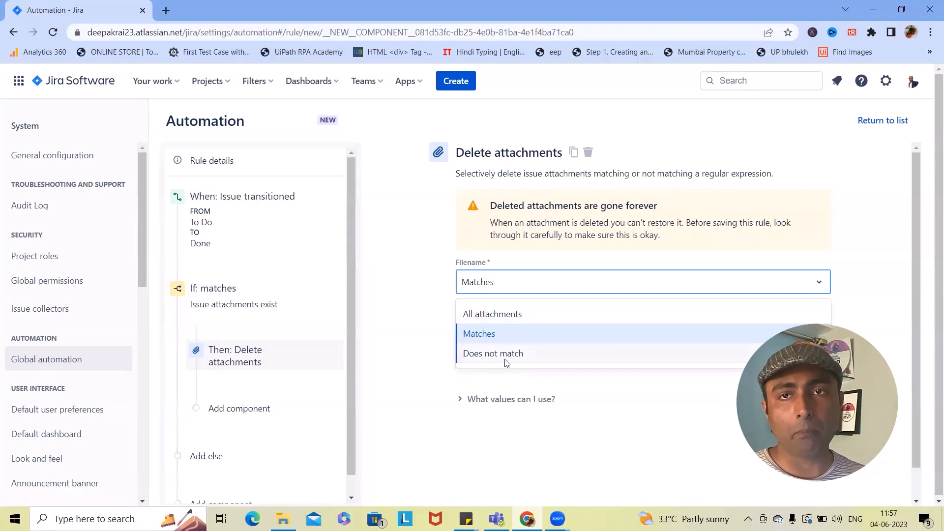
left_click(470, 334)
left_click(510, 321)
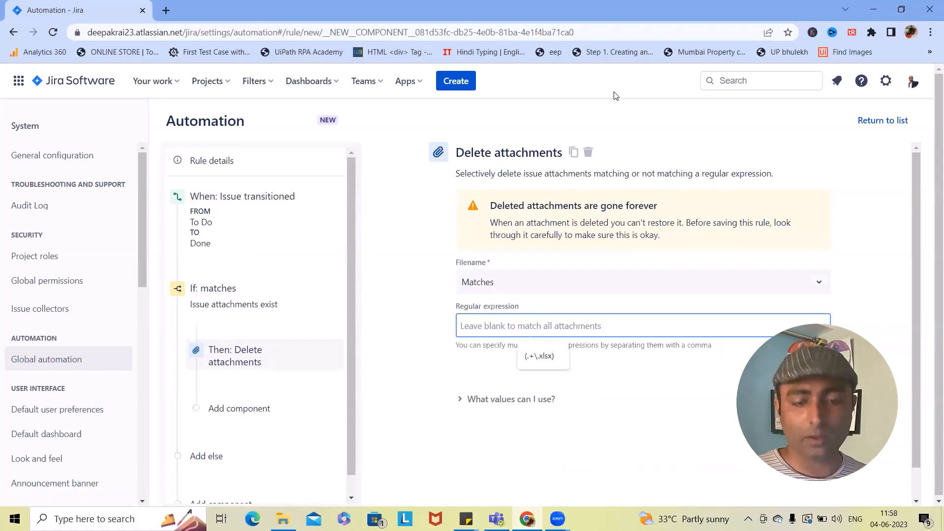
type("(")
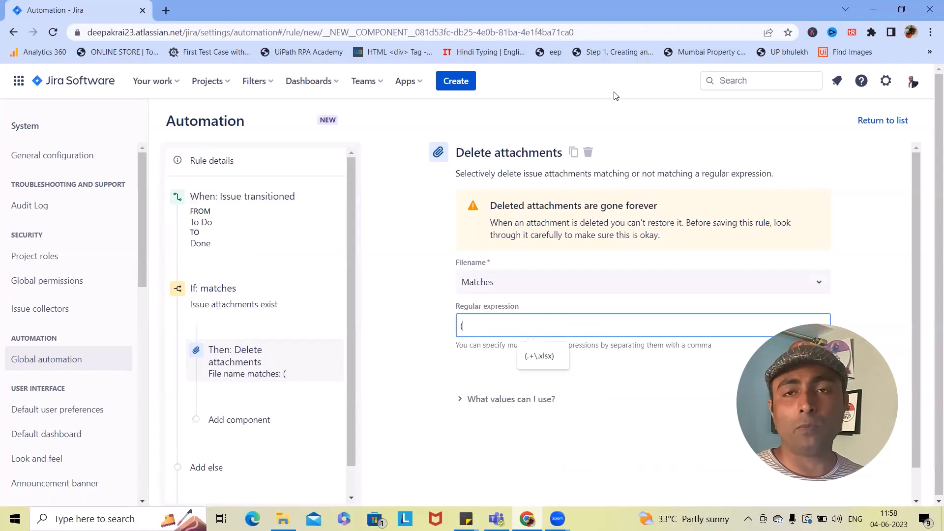
type(".")
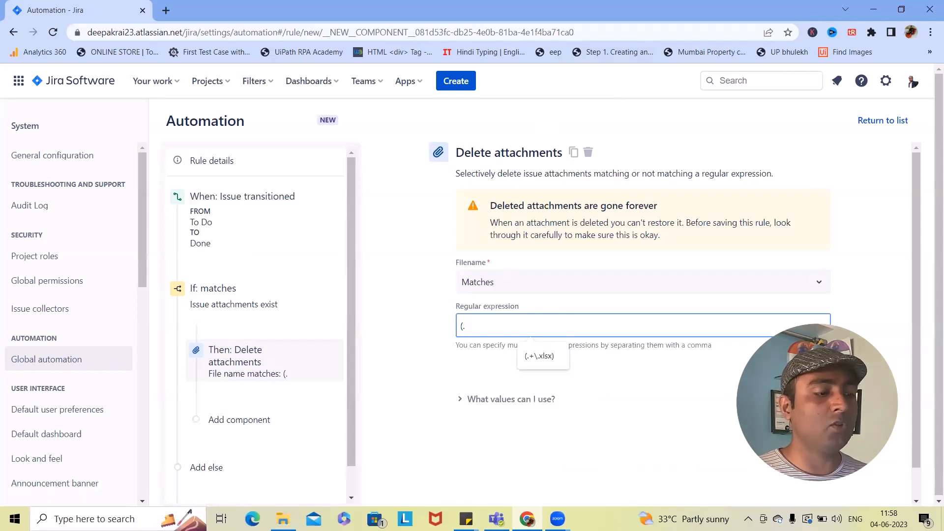
Switch to File Explorer, check the file type in the properties of Test Excel in Downloads, and return to the Jira rule.
key("alt+Tab")
right_click(134, 136)
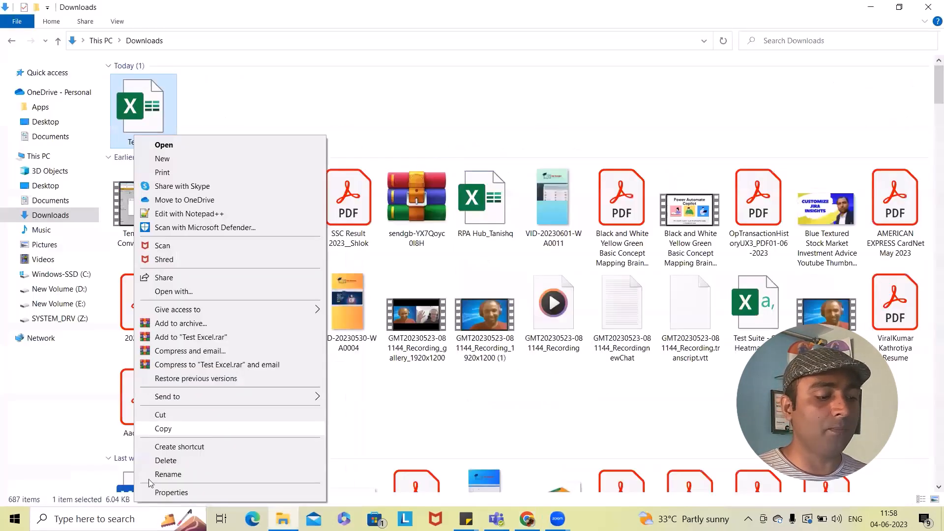
left_click(171, 492)
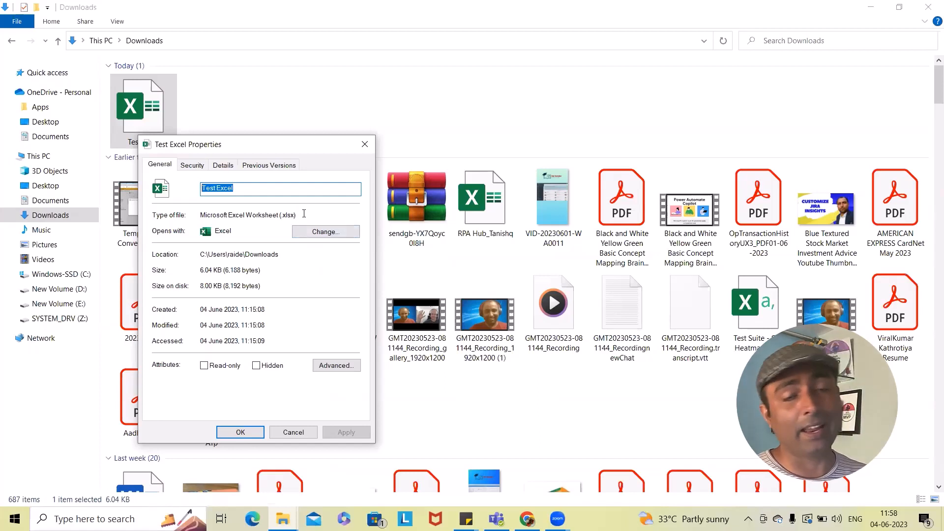
left_click(229, 434)
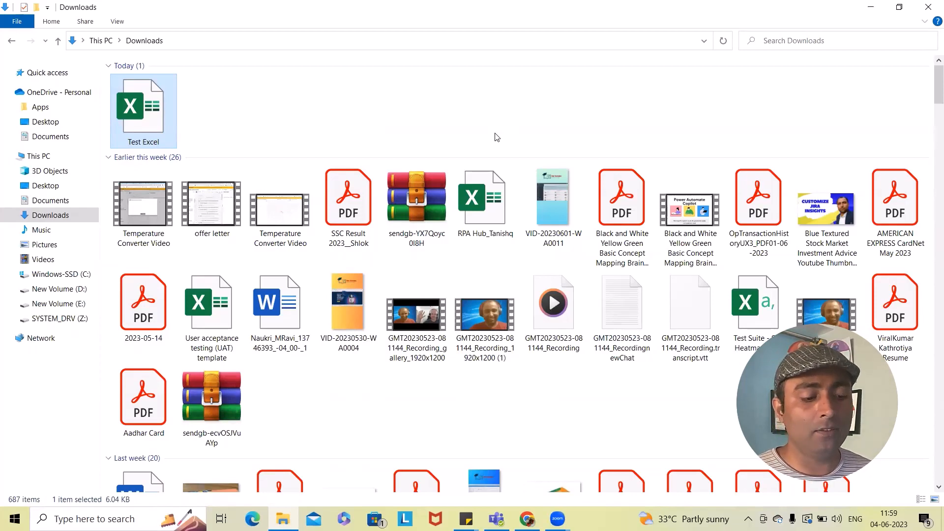
key("alt+Tab")
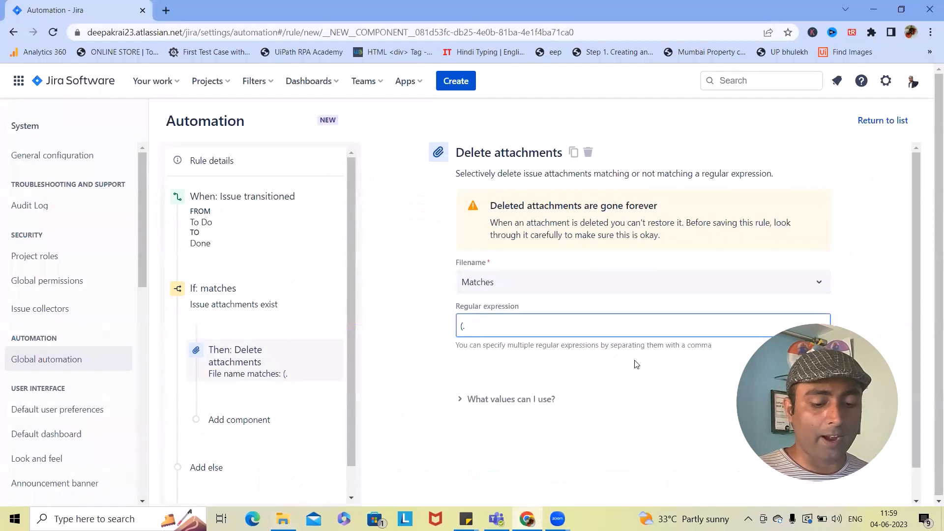
Complete the attachment filename expression as "(.+\.xlsx)" and finish the Delete attachments action.
type("+\\")
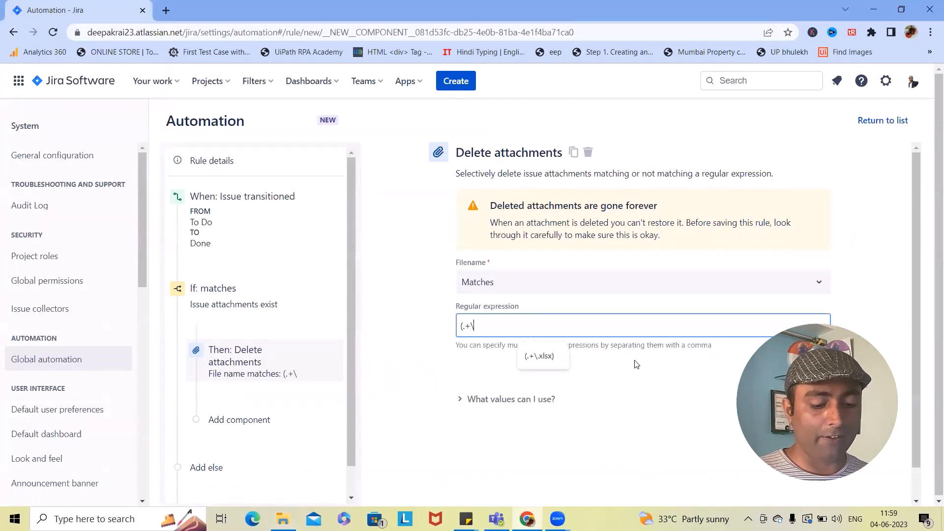
type(".")
type("xl")
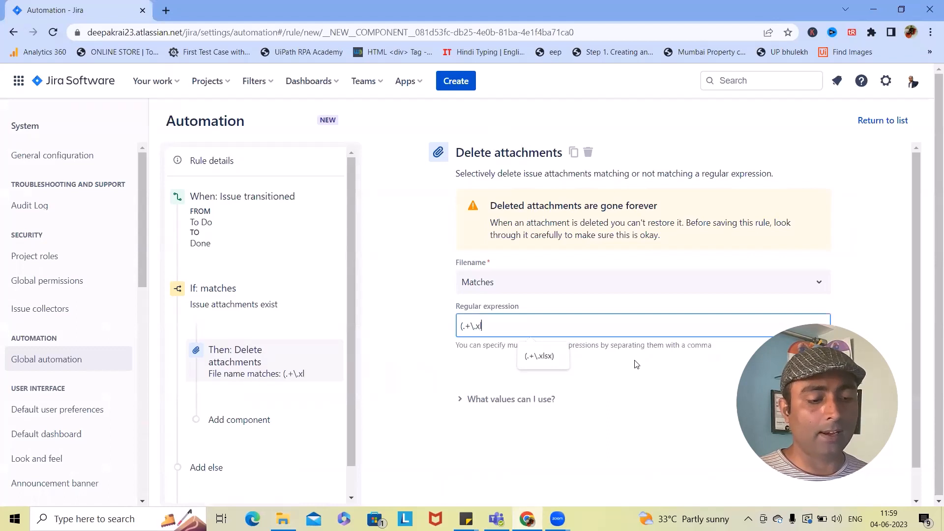
type("sx)")
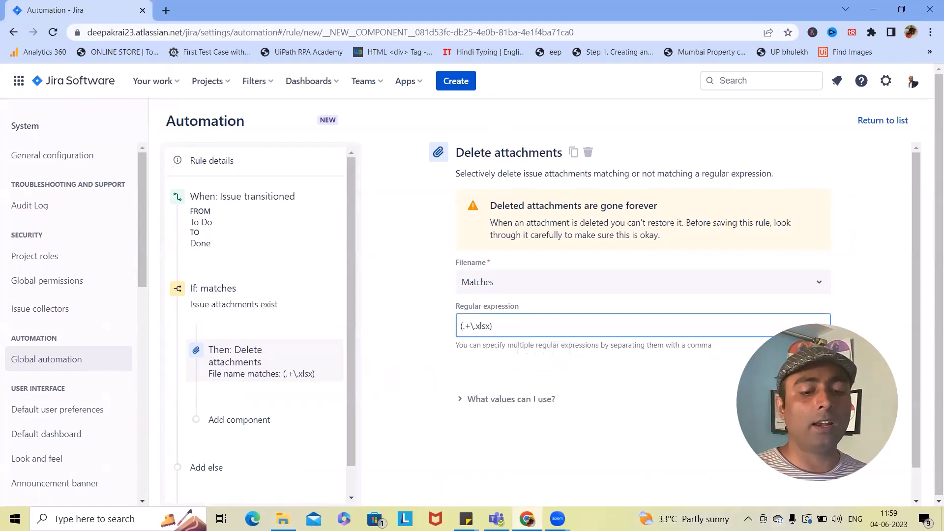
left_click(239, 419)
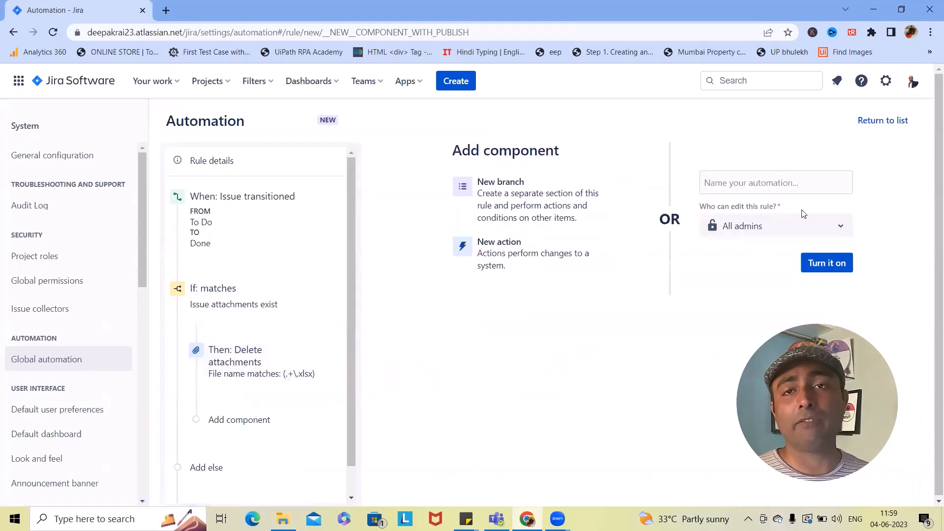
Turn the rule on under the name "Delete Attachment 2" and return to the global automation rule list.
left_click(763, 182)
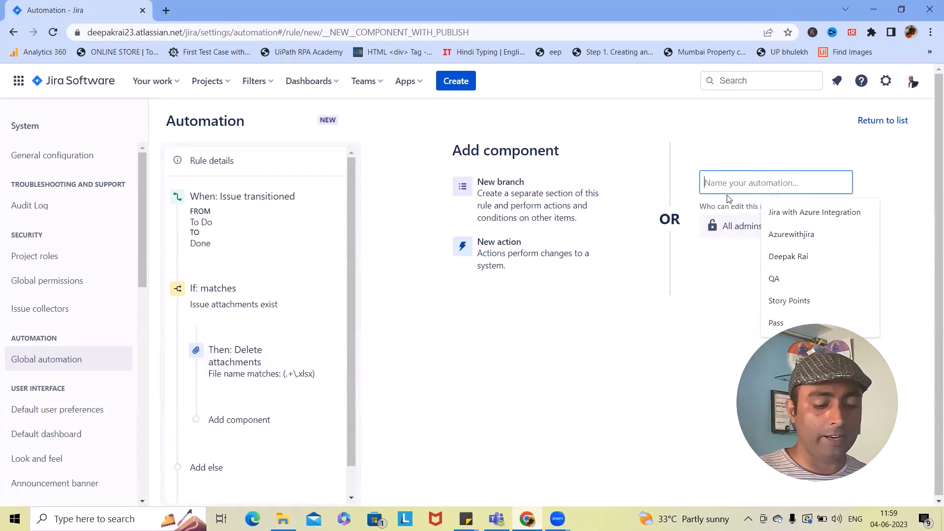
type("Delete Attachment 2")
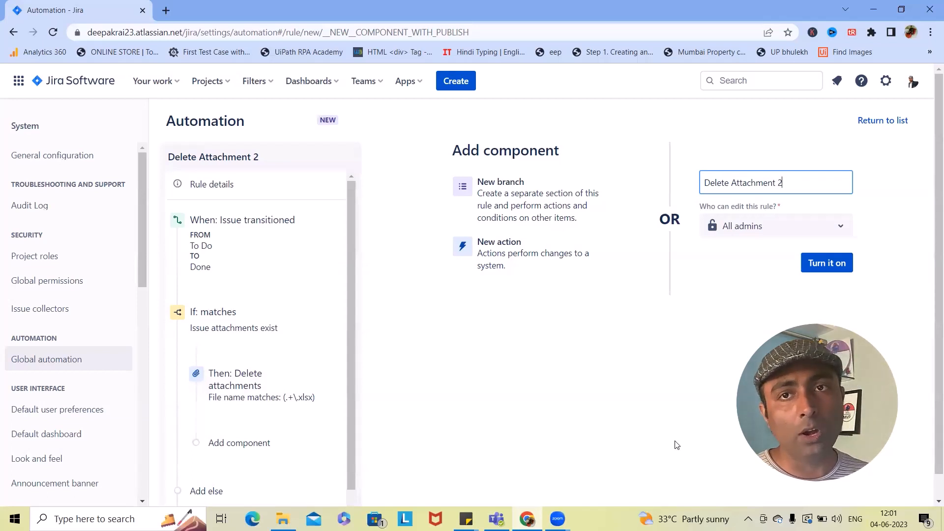
left_click(831, 264)
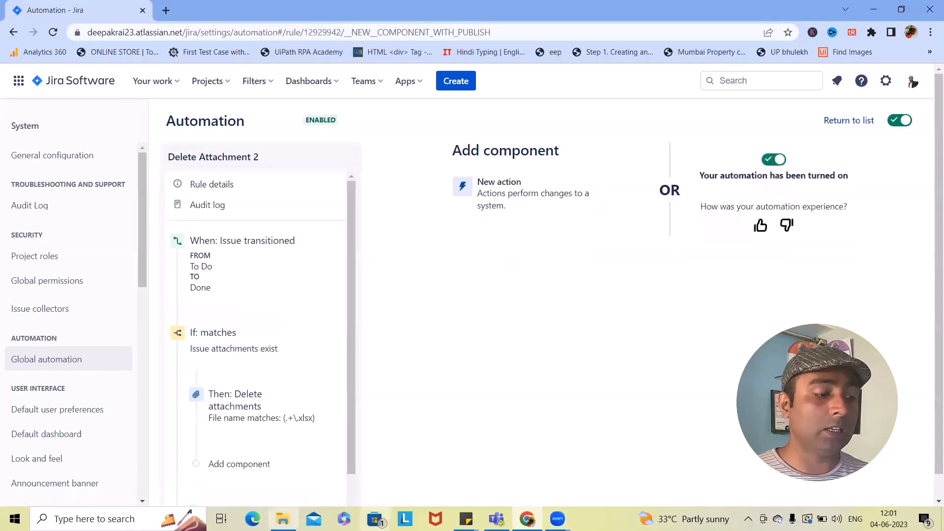
left_click(74, 278)
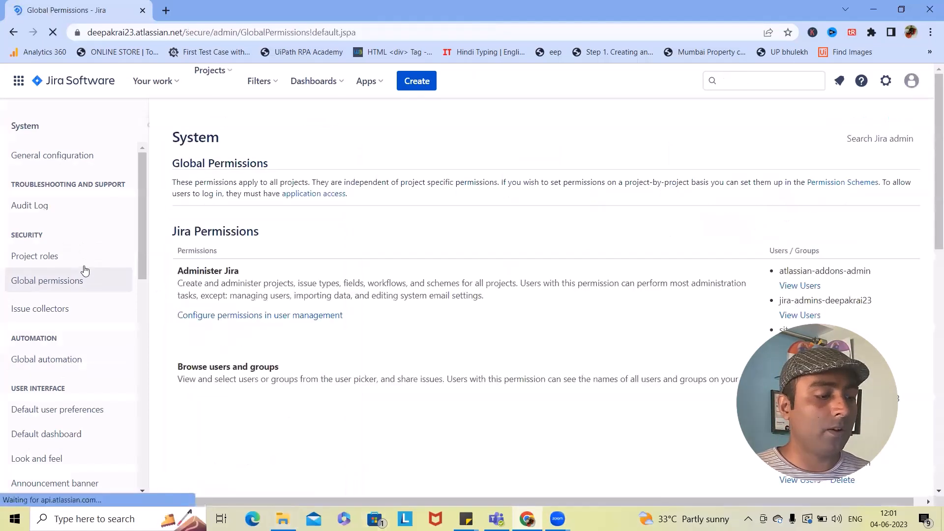
left_click(55, 361)
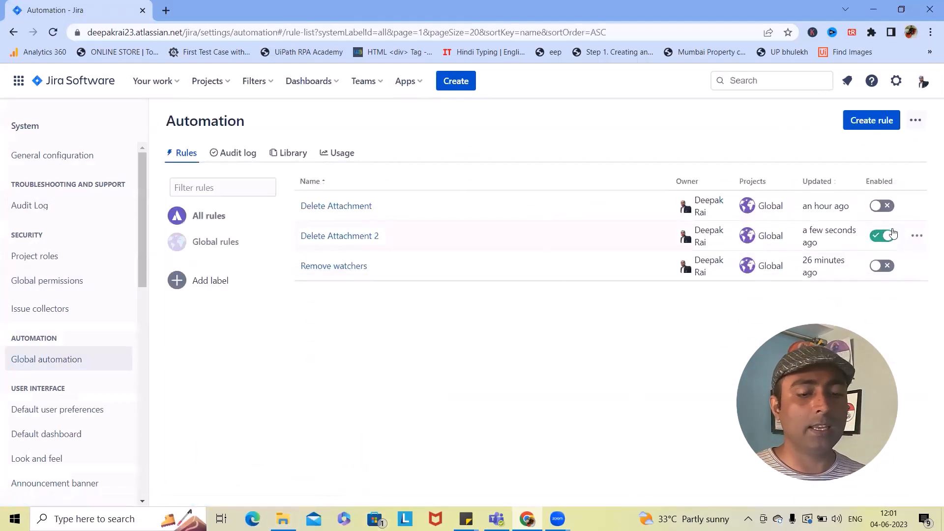
Start a new Story in the Jira_Automation project with the summary "Automation Rule test - Delete Attachment".
left_click(450, 83)
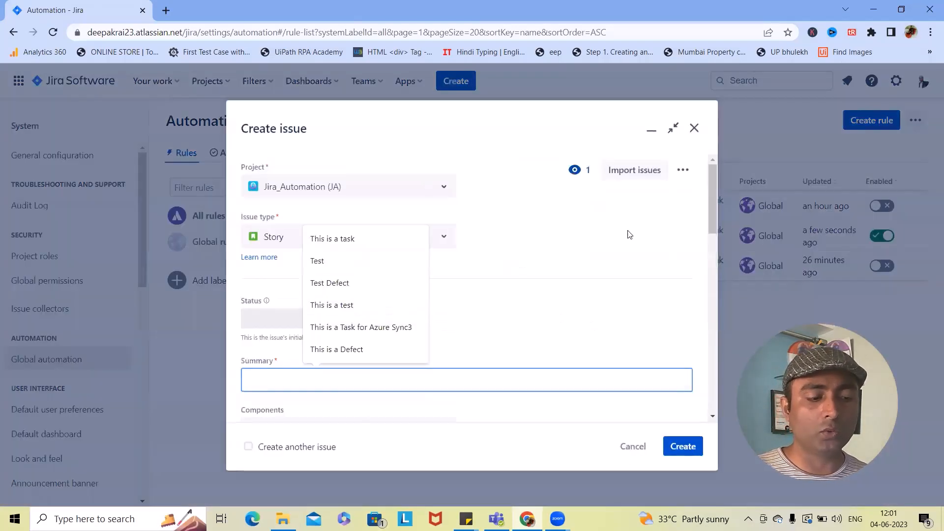
left_click(331, 375)
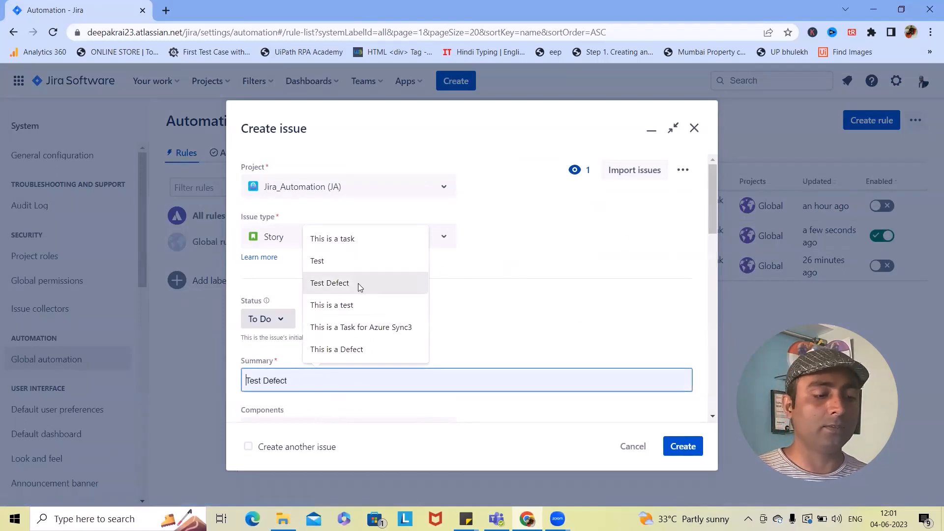
type("Automat")
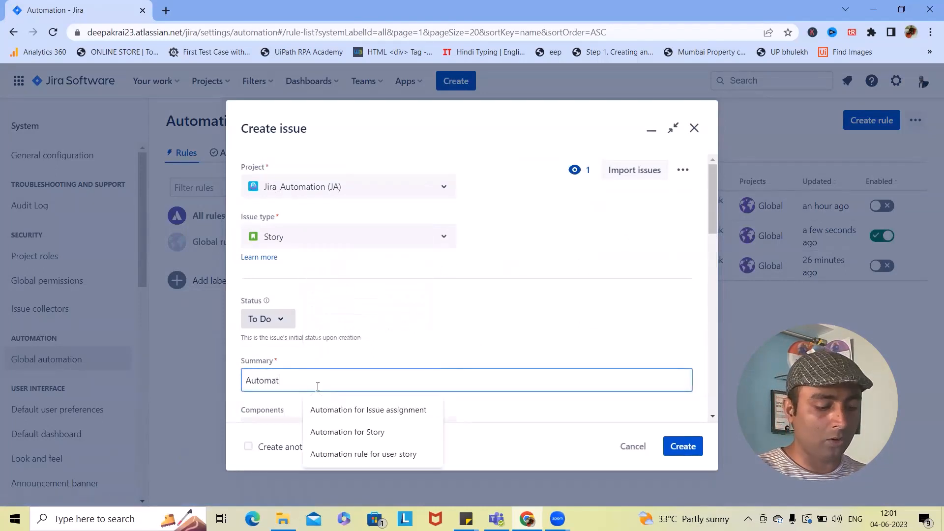
type("io")
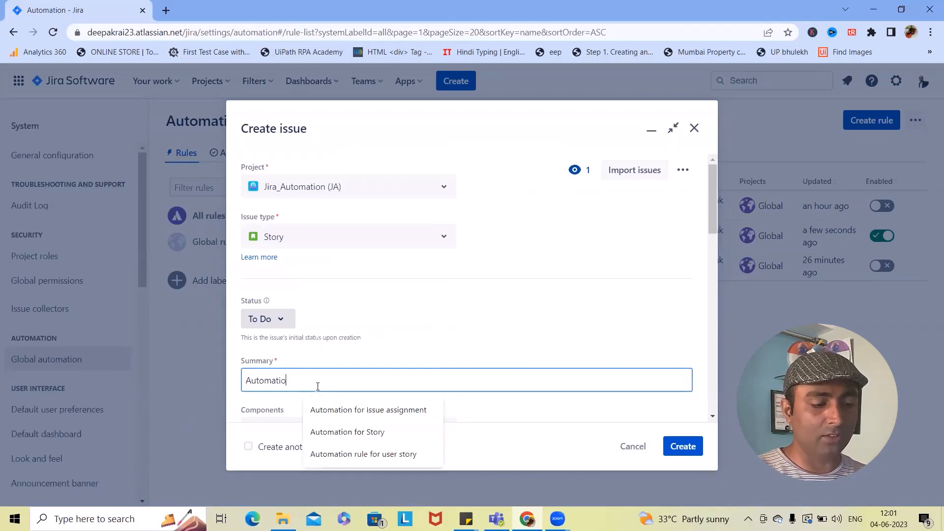
type("n Rule ")
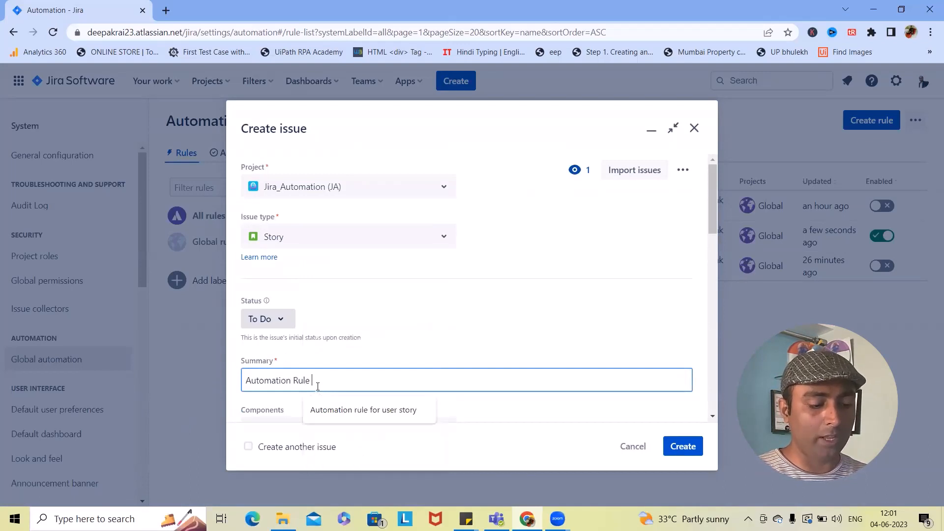
type("test - Delete Attachment")
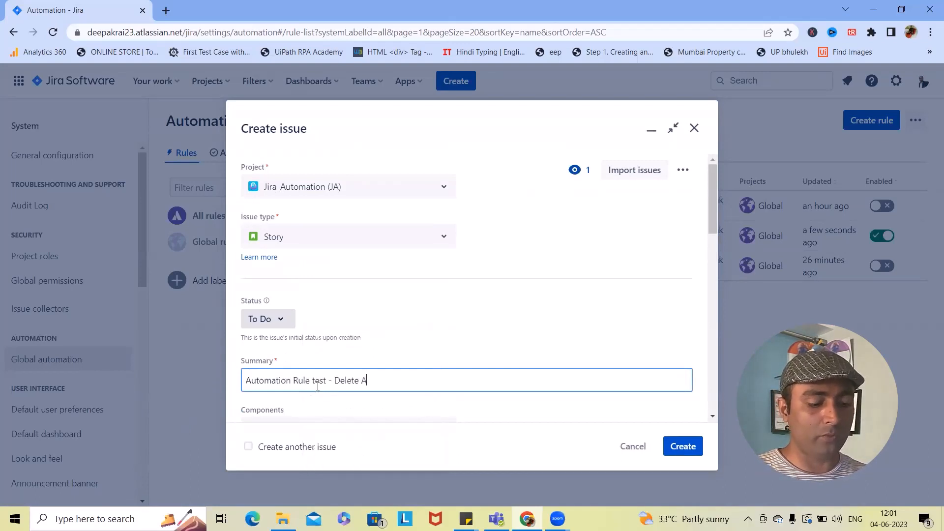
Attach Test Excel from Downloads to the new story, create it and open the created issue.
scroll(512, 315, "down", 3)
left_click(520, 298)
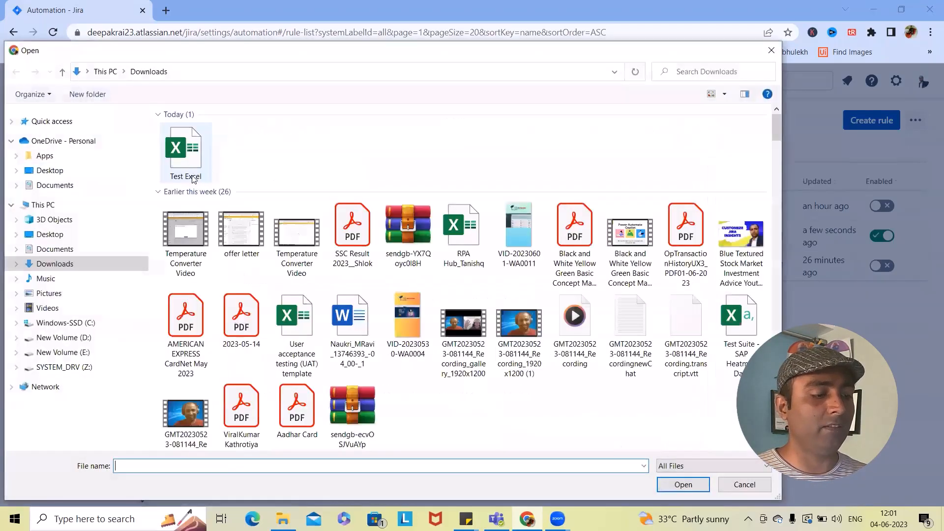
left_click(192, 169)
left_click(683, 484)
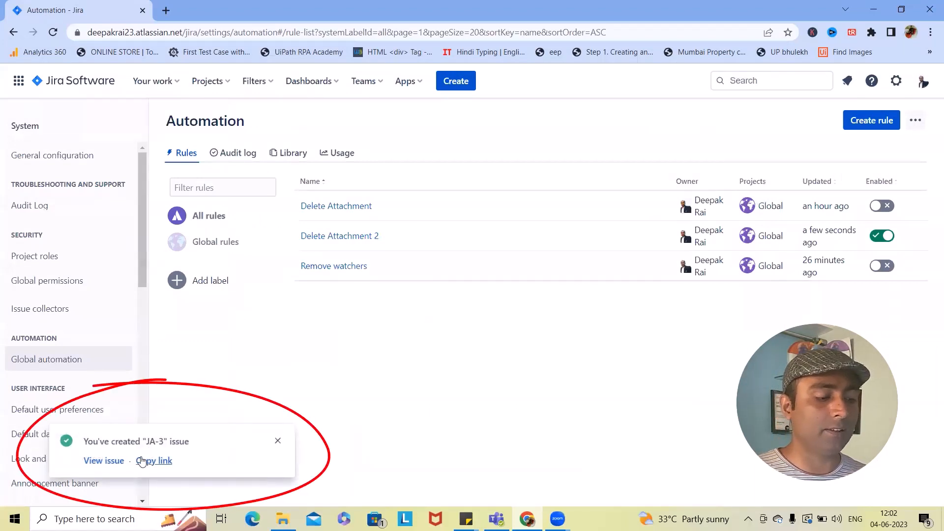
left_click(112, 461)
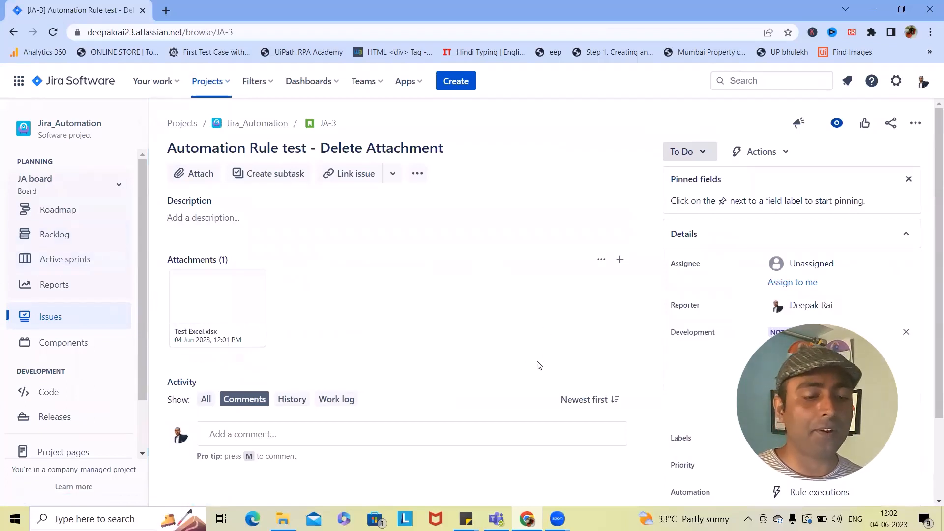
Move the test issue to In Progress and from there to Done.
left_click(701, 156)
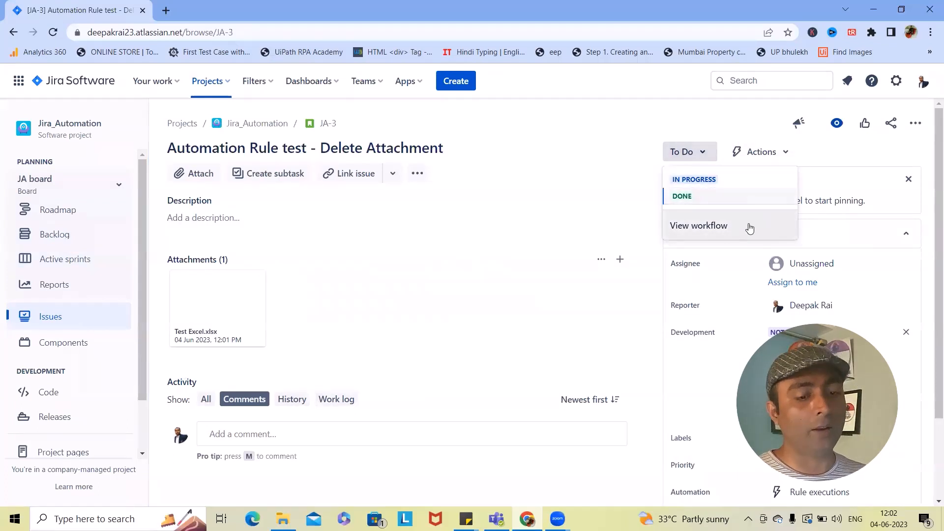
left_click(703, 179)
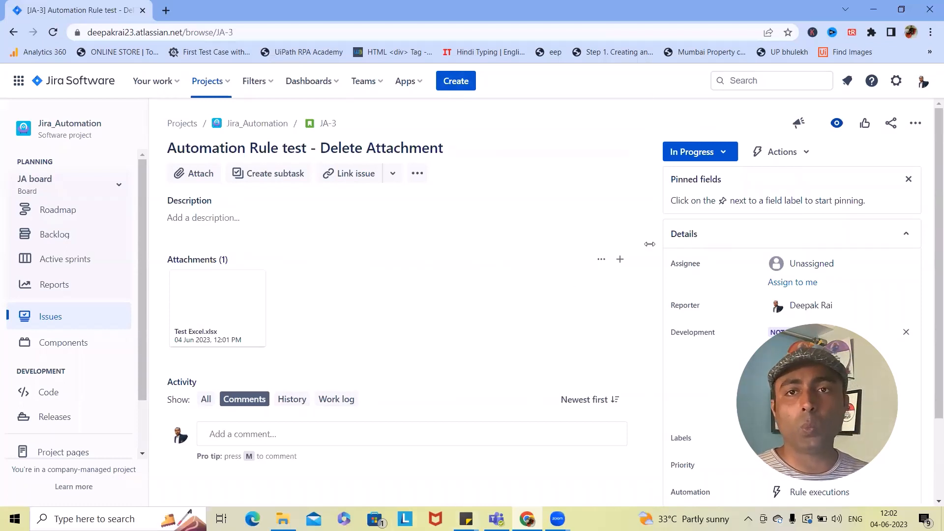
left_click(714, 150)
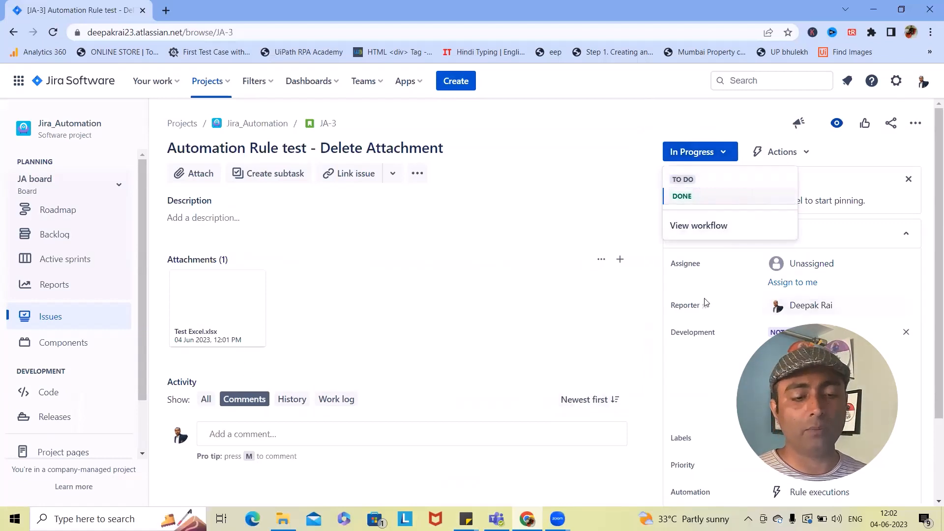
left_click(674, 196)
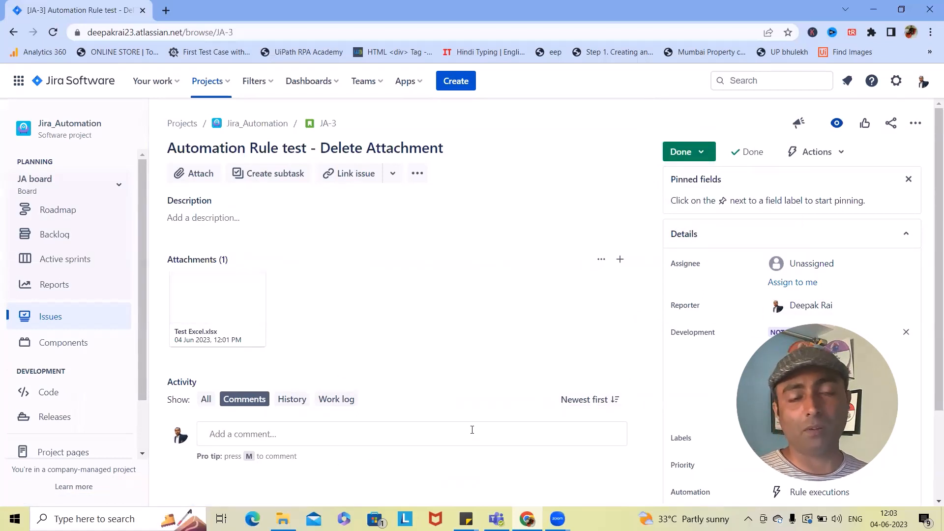
Examine the issue's history for its status transitions and any attachment changes.
left_click(292, 400)
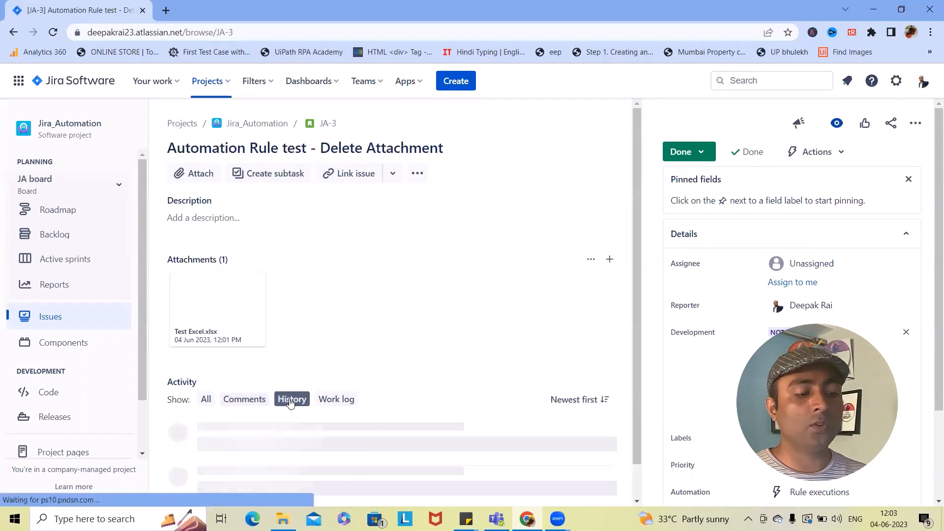
scroll(528, 364, "down", 3)
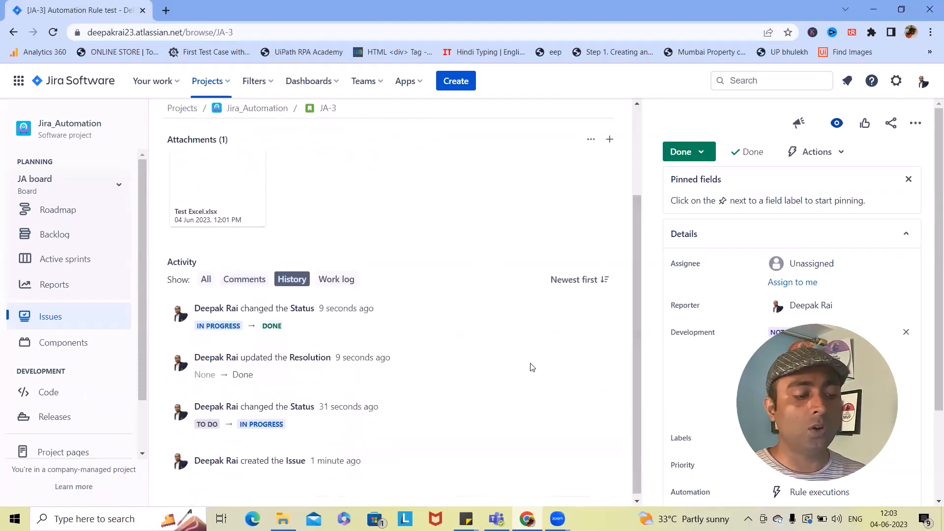
scroll(531, 369, "up", 3)
scroll(636, 365, "down", 3)
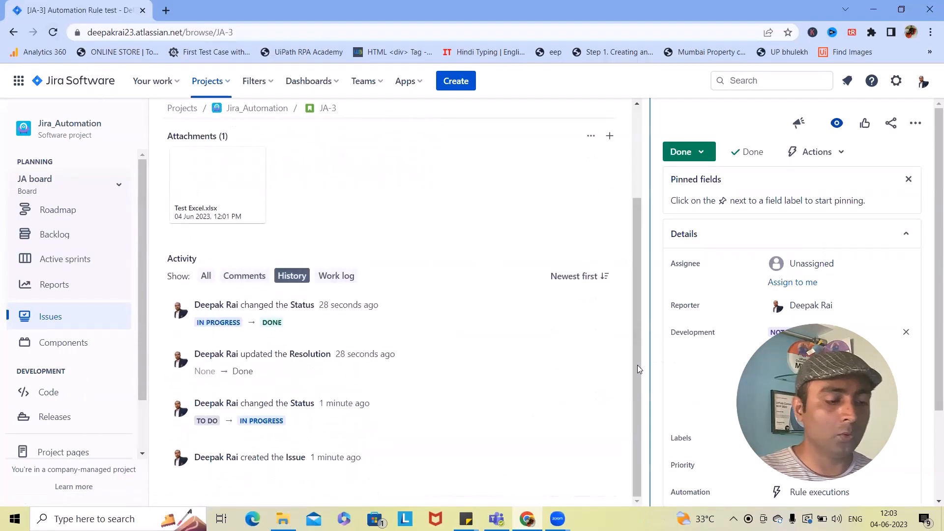
Return to the system automation settings and compare the components of the Delete Attachment 2 and Delete Attachment rules.
left_click(895, 80)
left_click(679, 265)
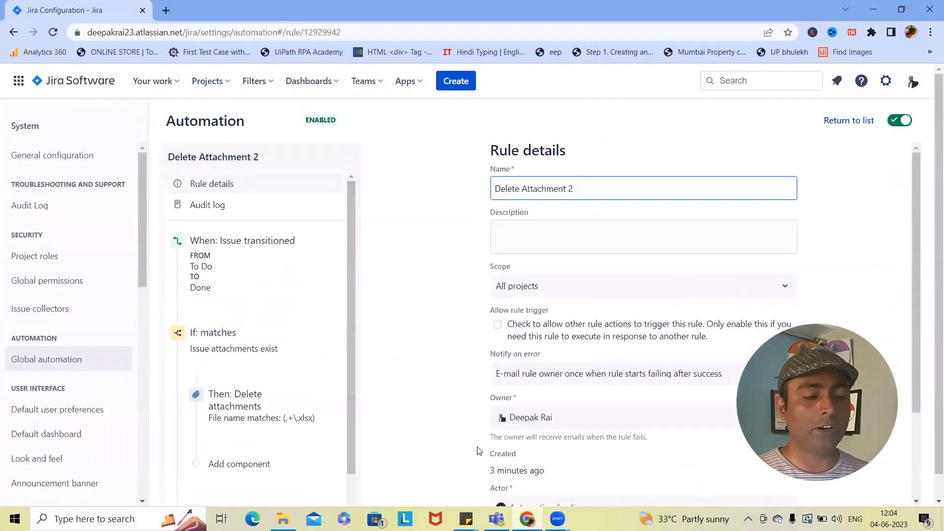
scroll(604, 329, "down", 2)
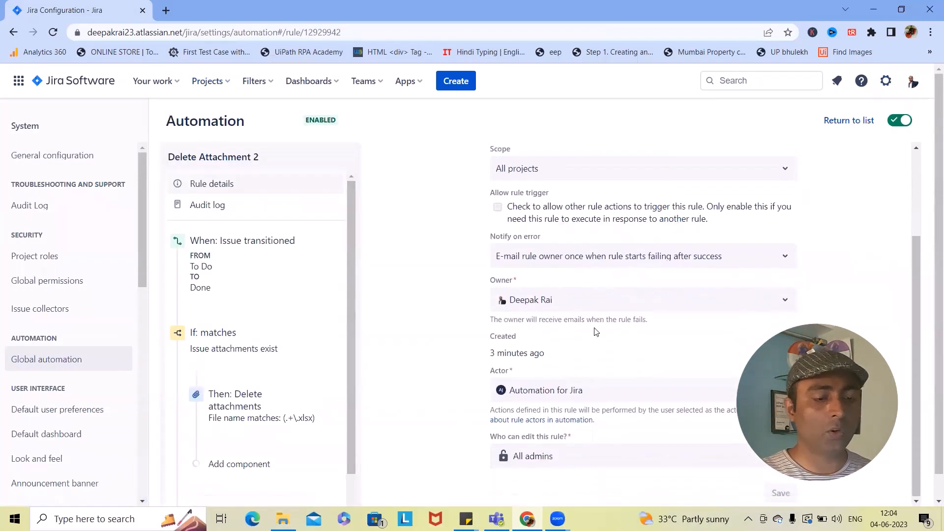
scroll(98, 411, "down", 3)
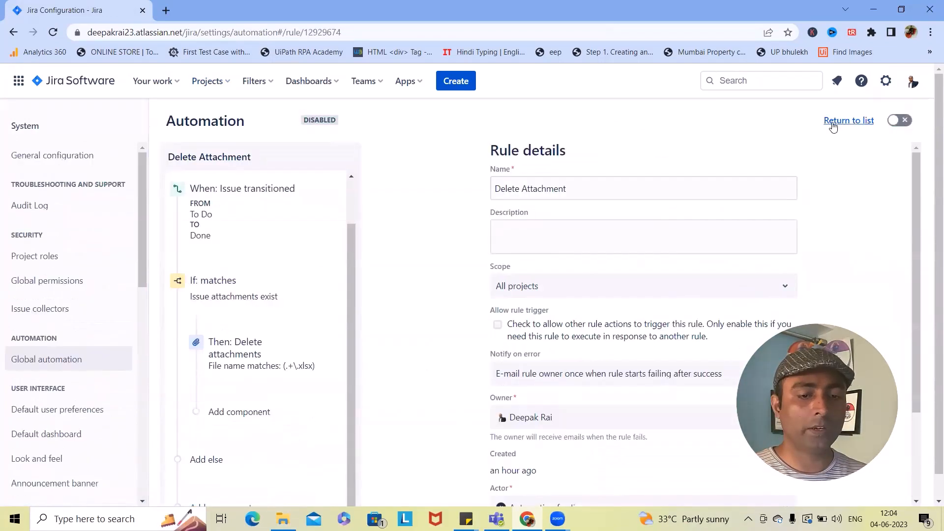
left_click(832, 127)
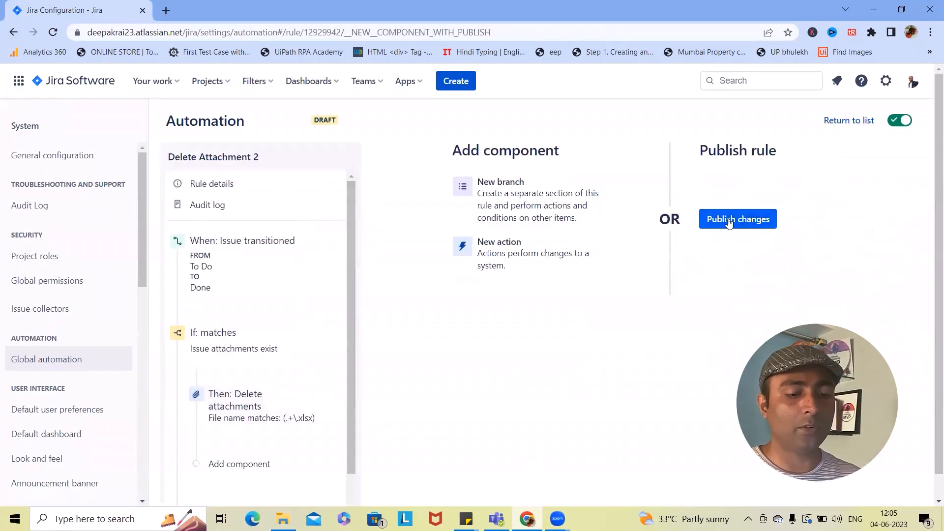
Publish the changes to the Delete Attachment 2 rule and reopen issue JA-3 from the Jira_Automation project.
left_click(728, 222)
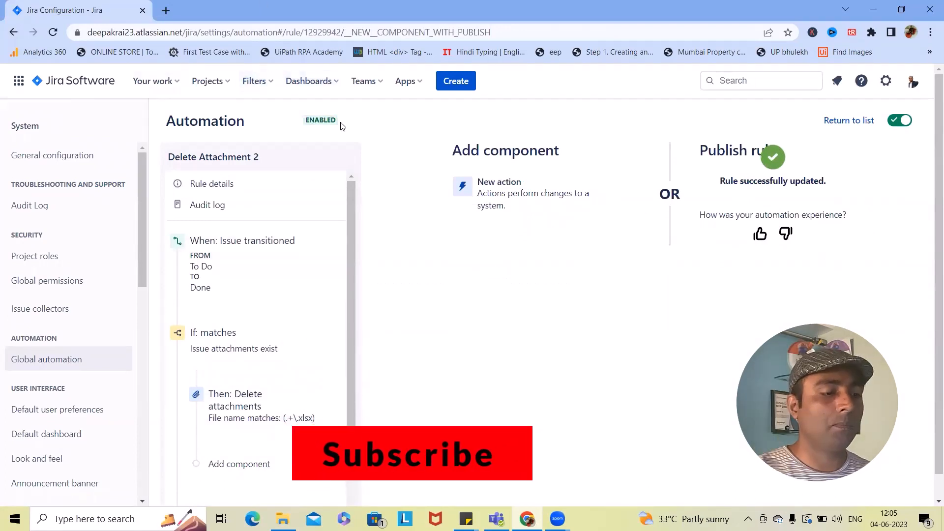
left_click(207, 81)
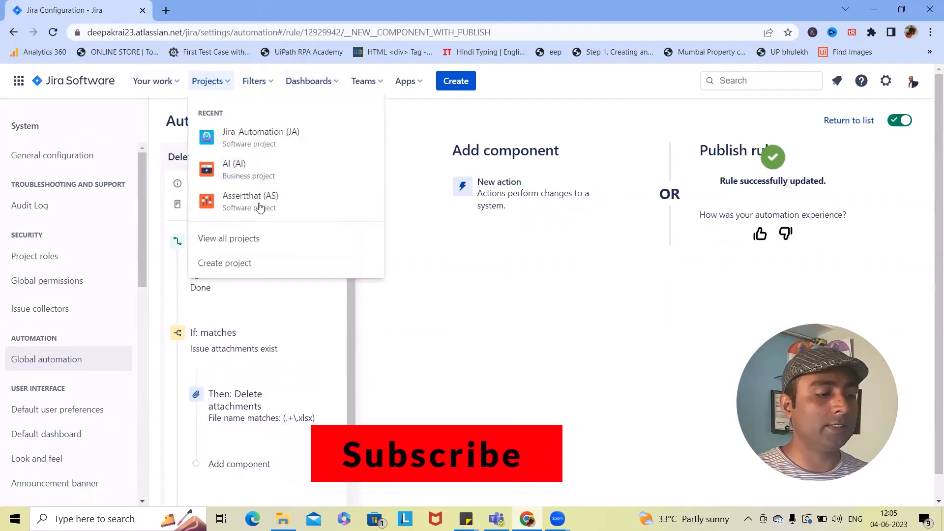
left_click(291, 145)
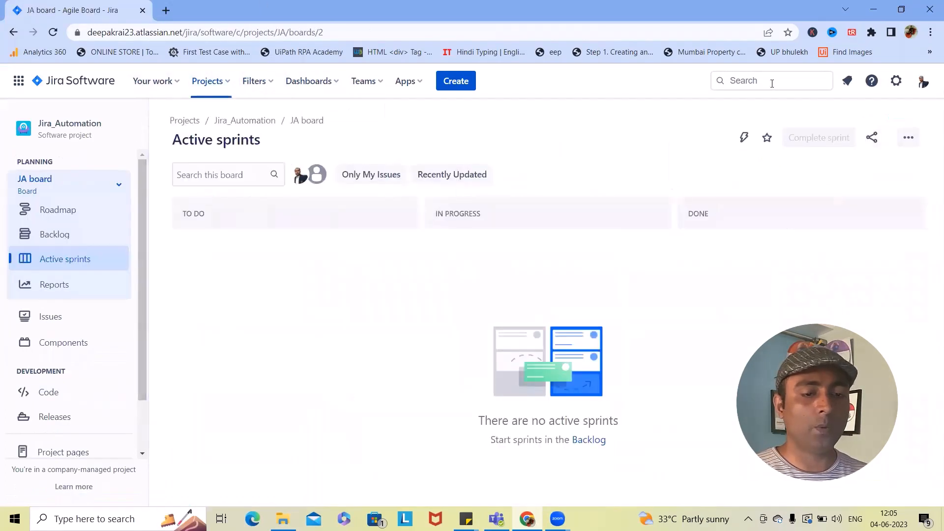
left_click(770, 80)
left_click(474, 152)
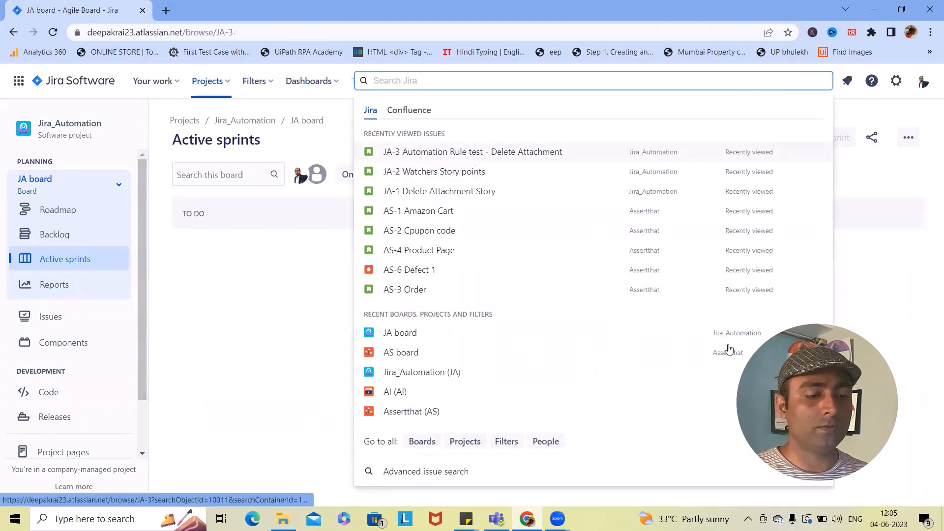
Set the issue's status back to To Do and transition it directly to Done.
left_click(689, 152)
left_click(684, 179)
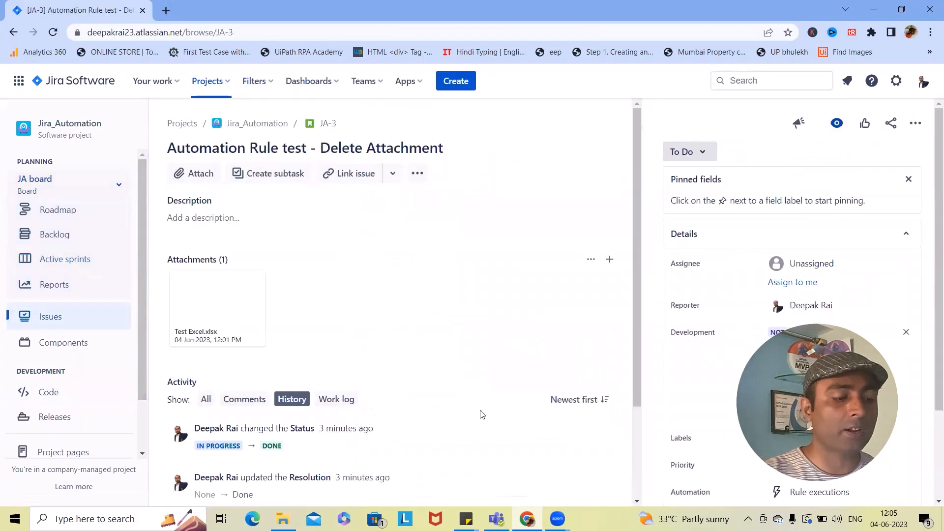
left_click(688, 151)
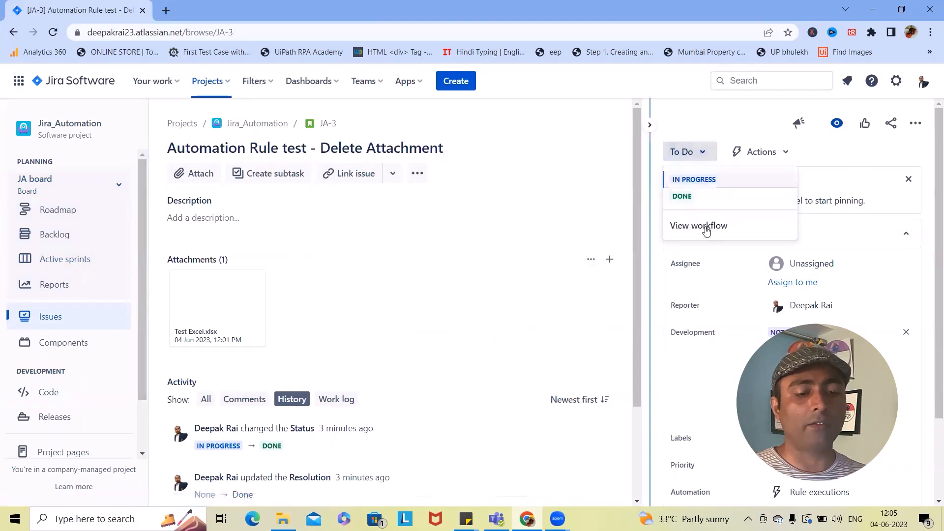
left_click(704, 202)
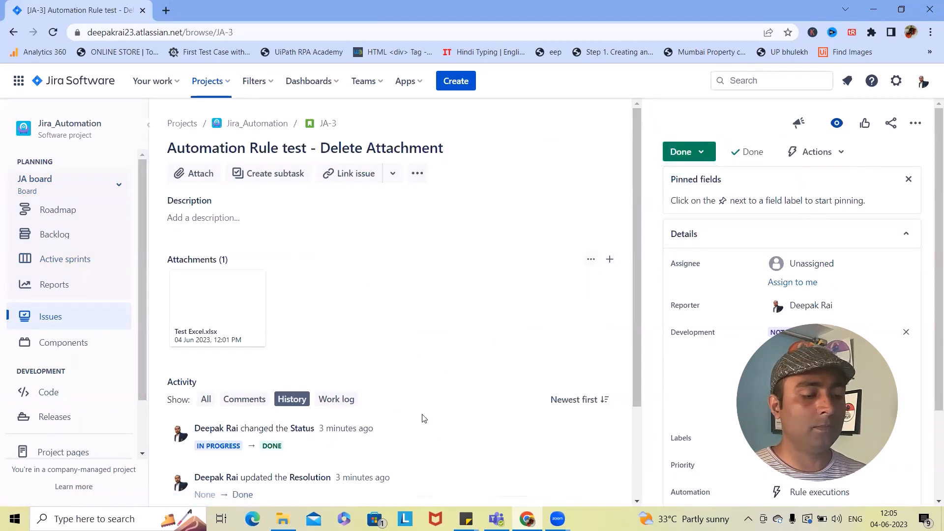